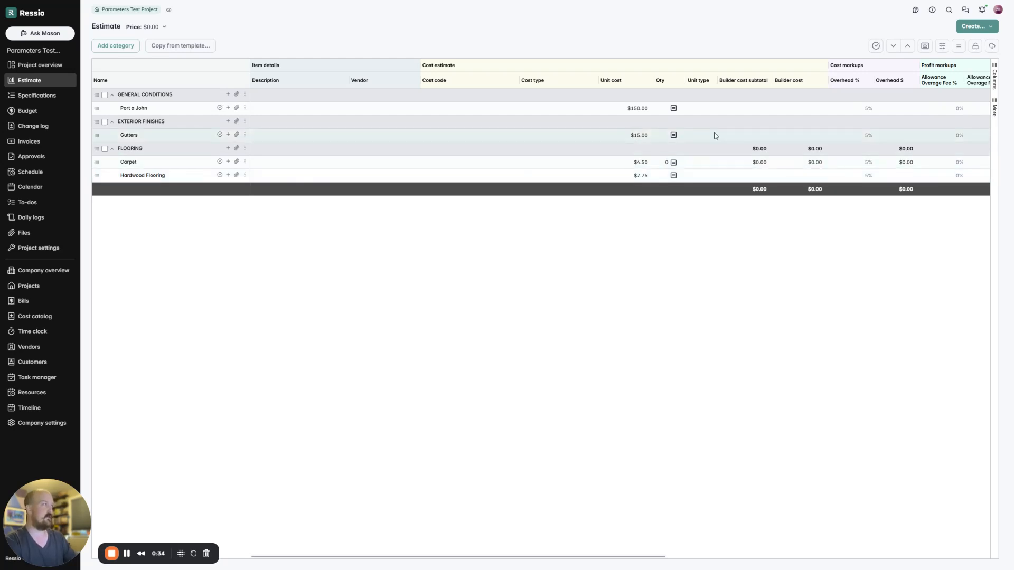
Step: In the estimate parameters, set Project Duration to 12 and Living Room SQFT to 500
click(958, 49)
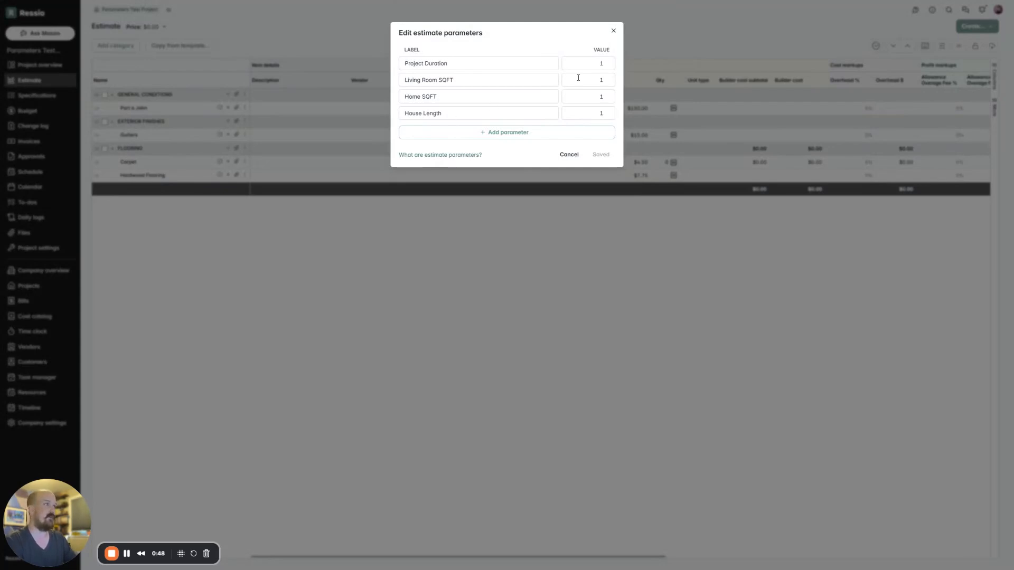
click(595, 62)
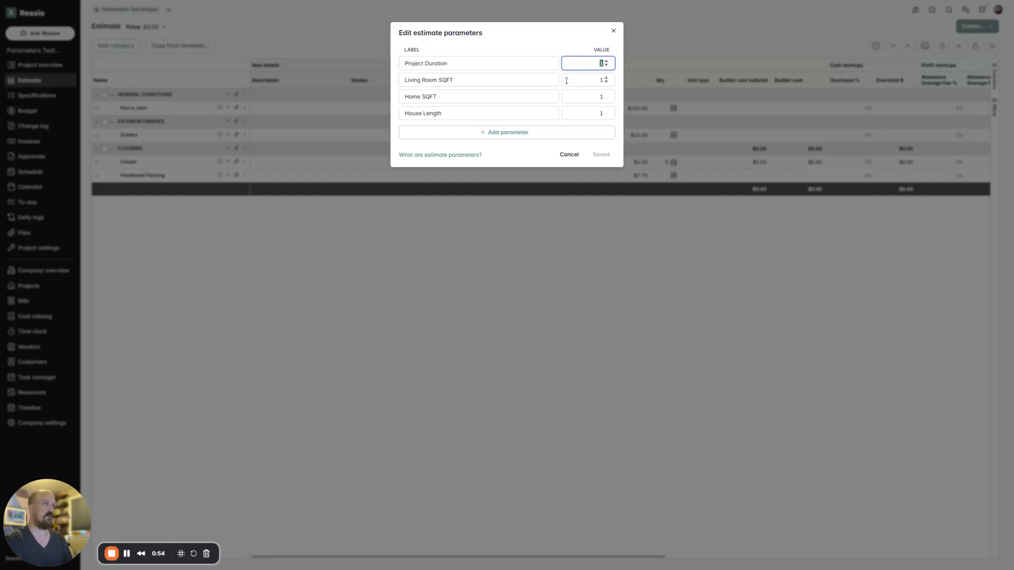
text(12)
key(Tab)
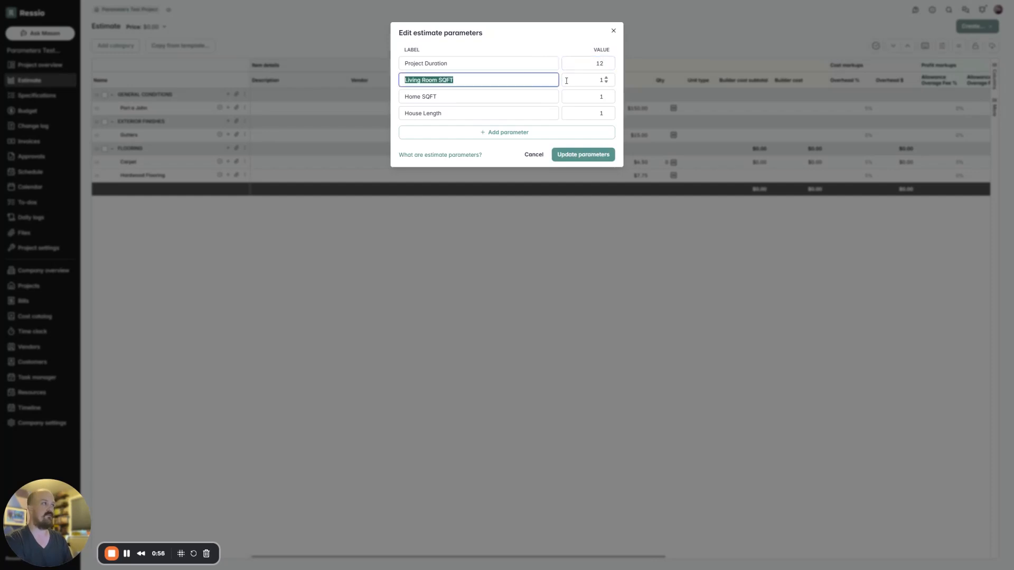
click(566, 80)
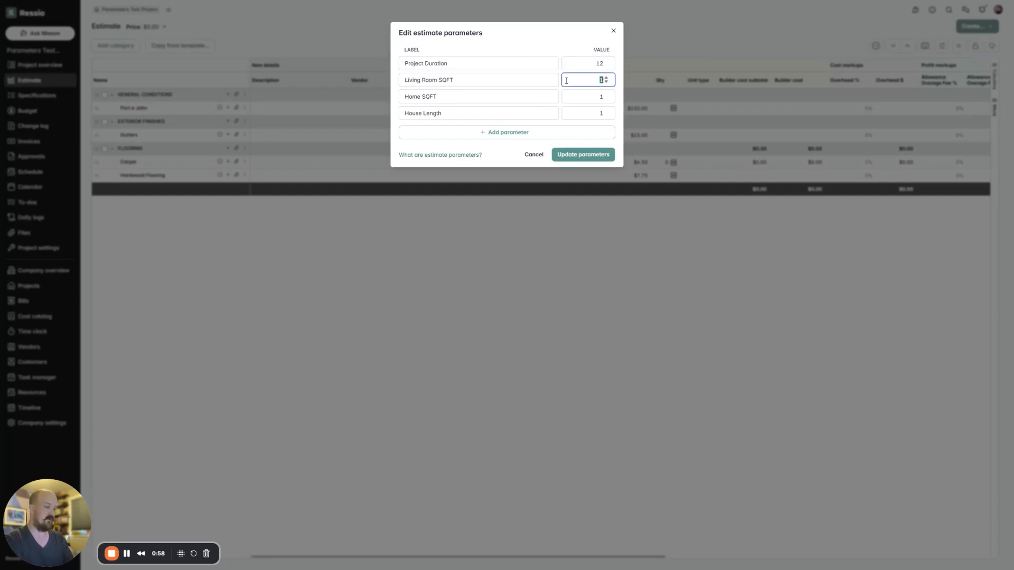
text(50)
Step: Set the Home SQFT parameter to 3500 and House Length to 40, and save the estimate parameters
key(Tab)
key(Tab)
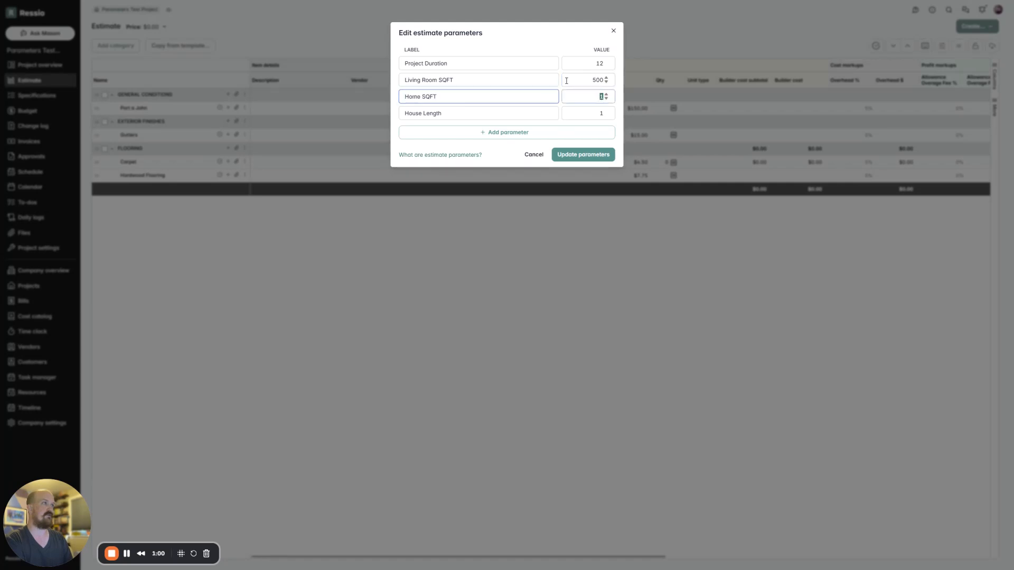
text(3500)
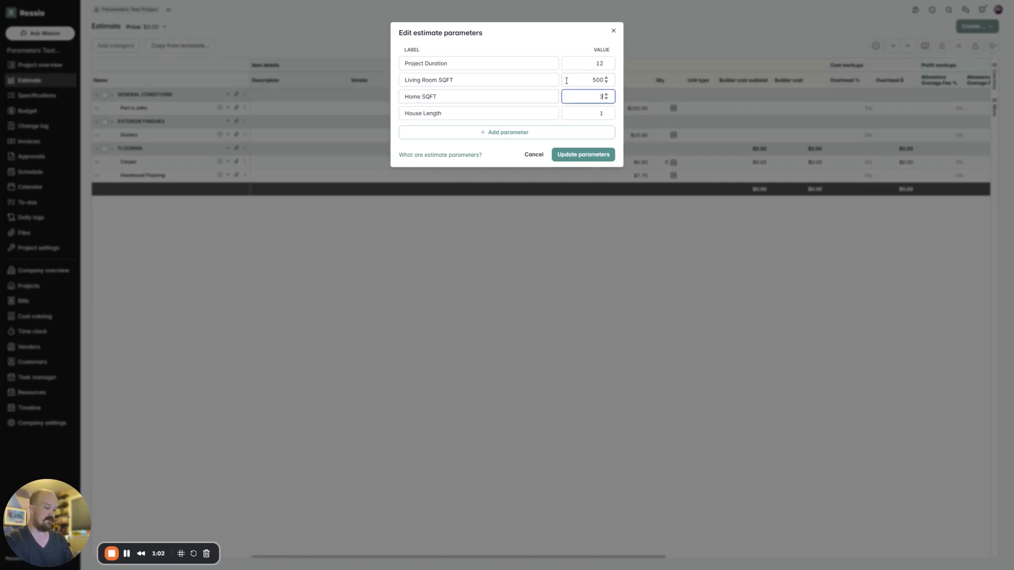
key(Tab)
key(Tab)
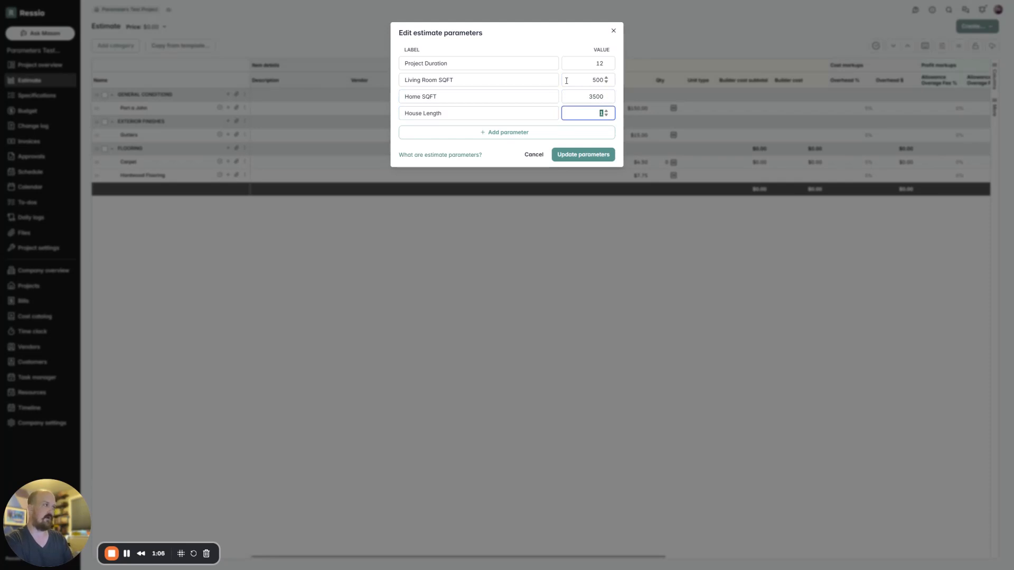
text(40)
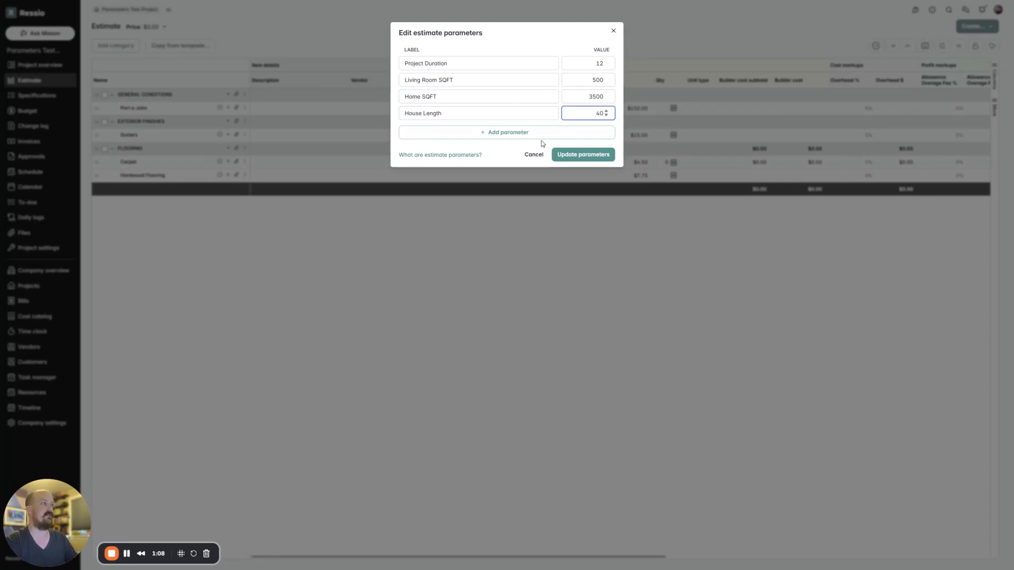
click(581, 154)
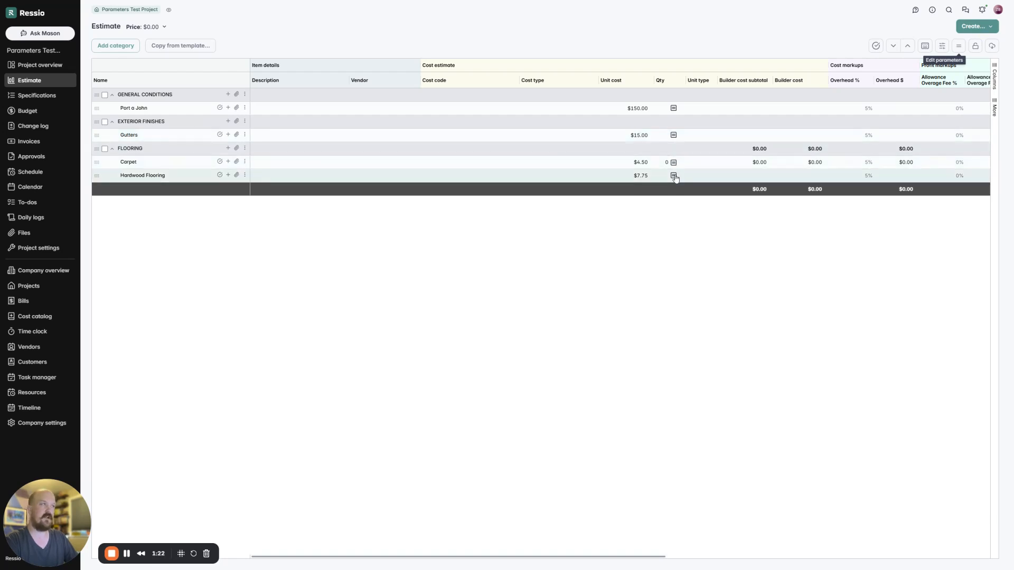
Step: Set the quantity formula of the Port a John item to the Project Duration parameter and save it
click(674, 109)
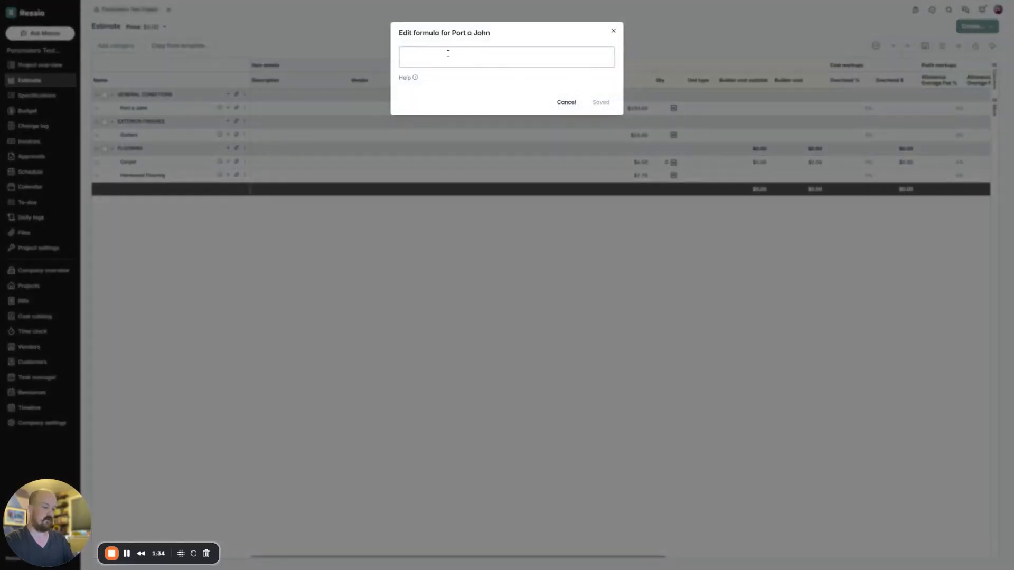
text(proj)
key(Return)
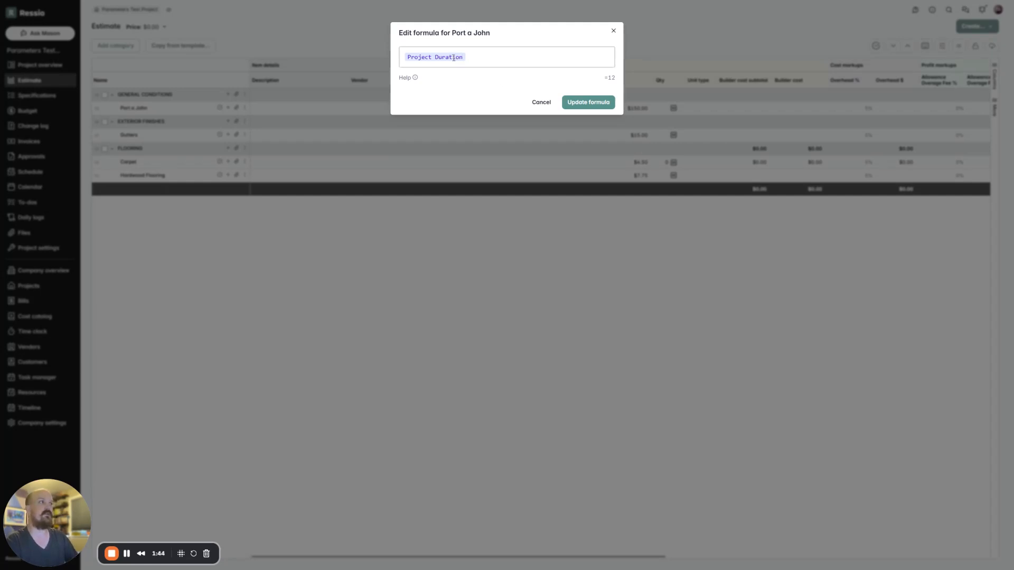
click(594, 102)
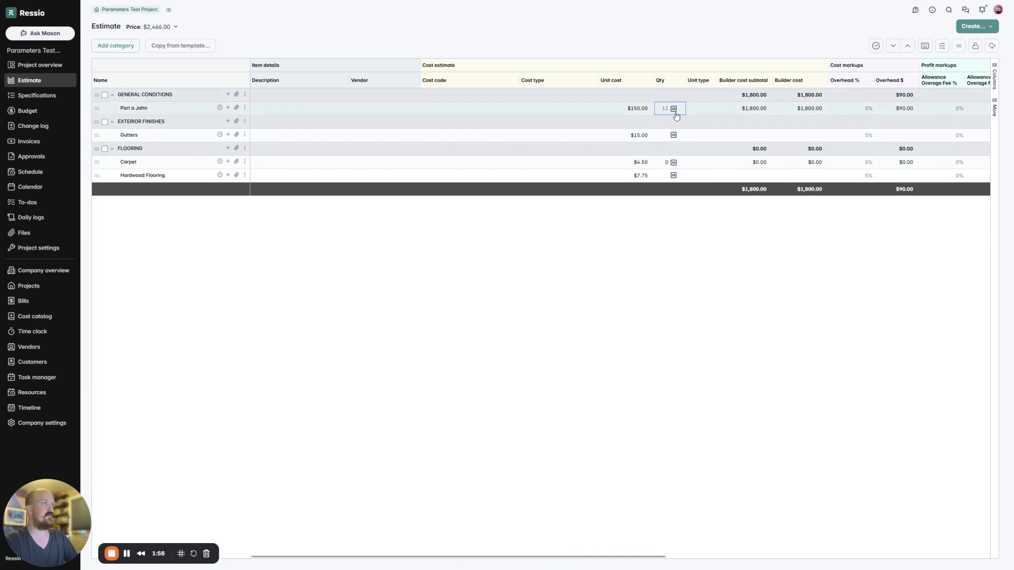
Step: Change the Project Duration estimate parameter to 14 and save the parameters
click(959, 47)
double_click(599, 63)
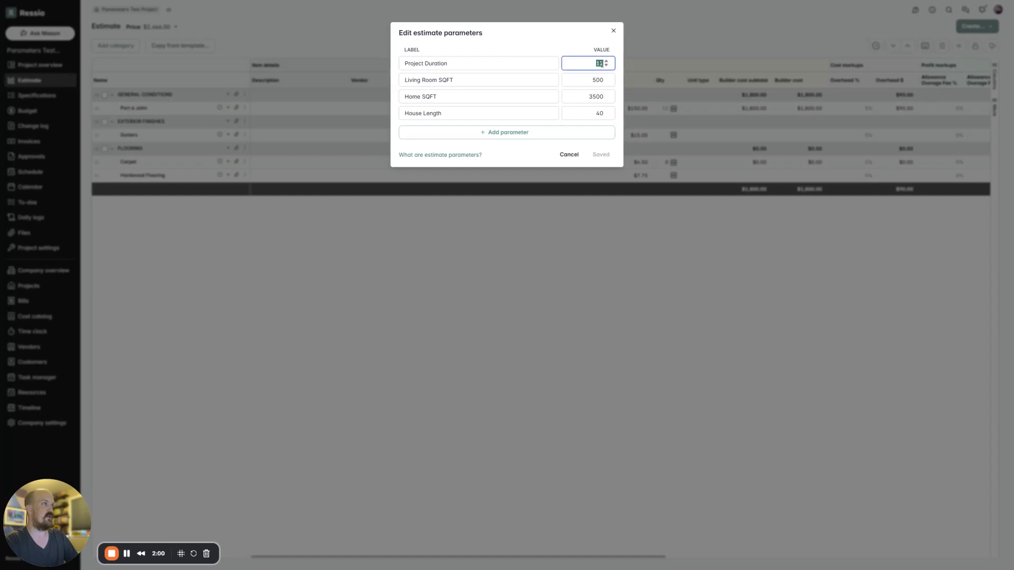
click(607, 62)
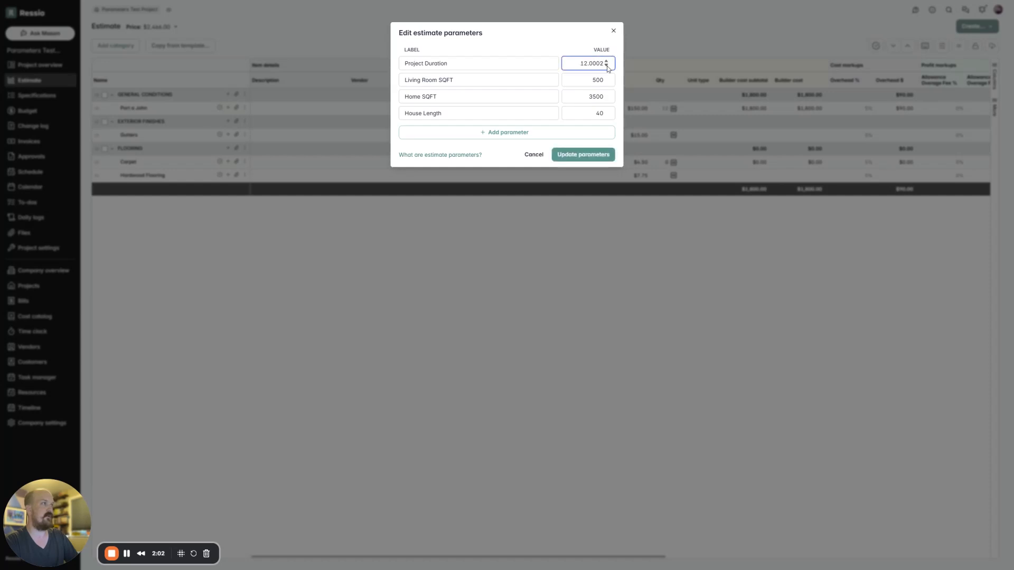
click(607, 66)
double_click(592, 65)
text(14)
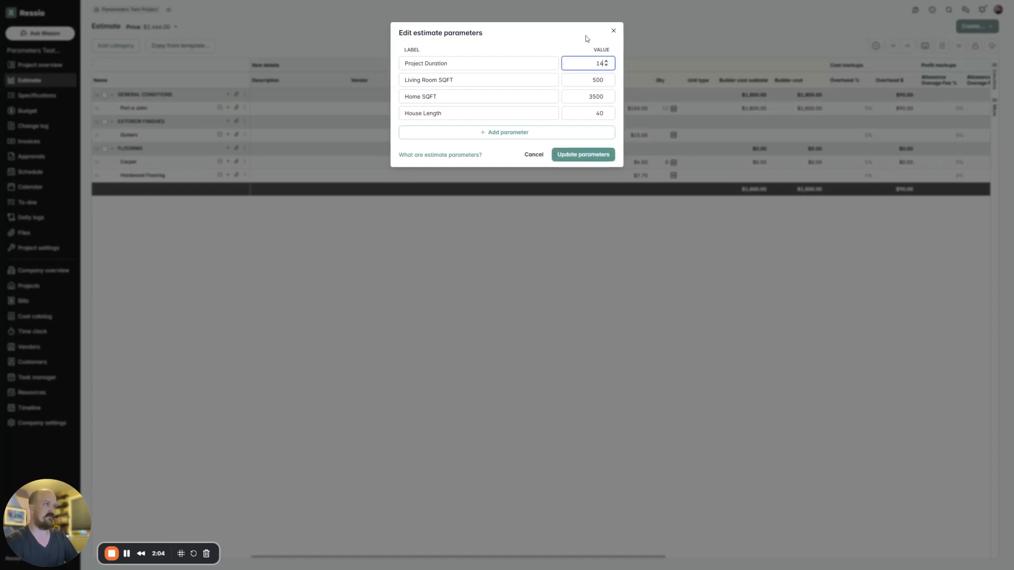
click(569, 54)
click(583, 154)
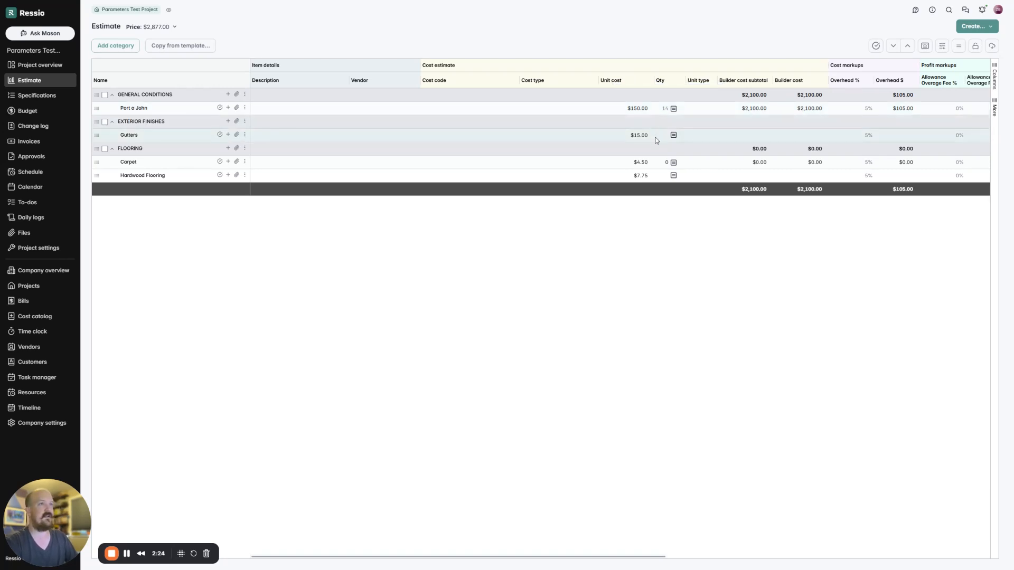
Step: Enter House Length*2 as the quantity formula for the Gutters item
click(672, 136)
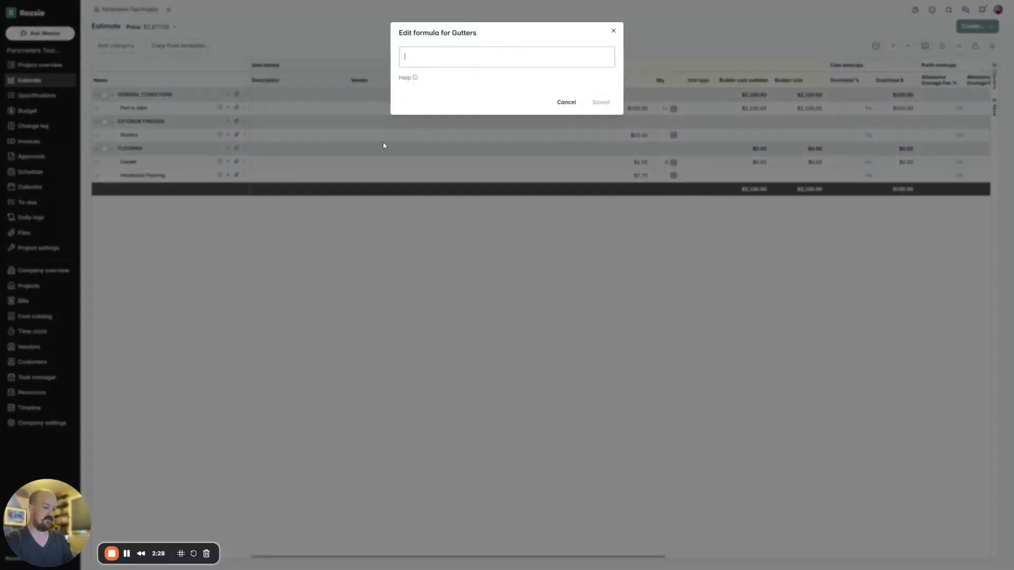
text(ho)
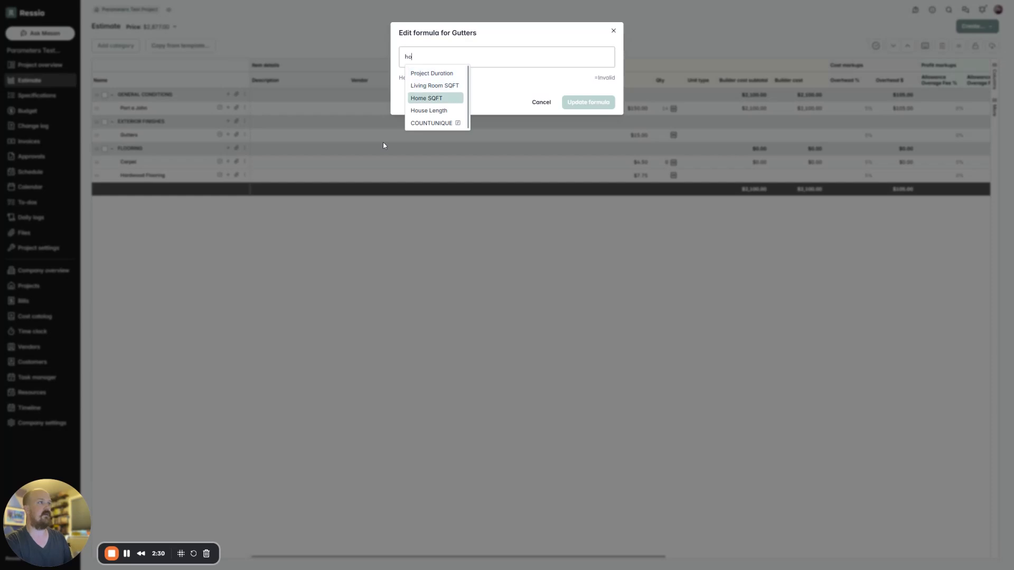
key(Down)
key(Return)
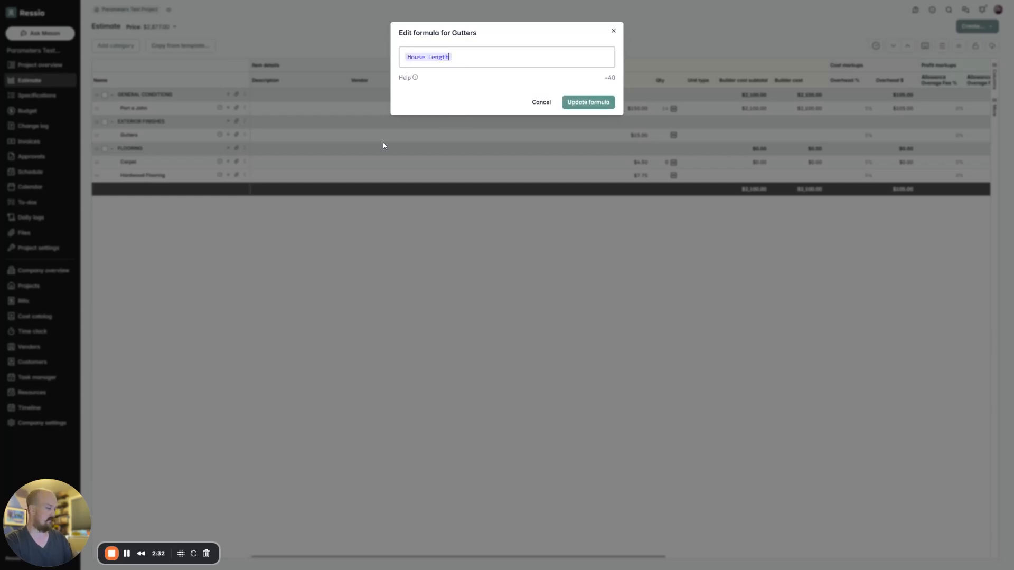
text(*2)
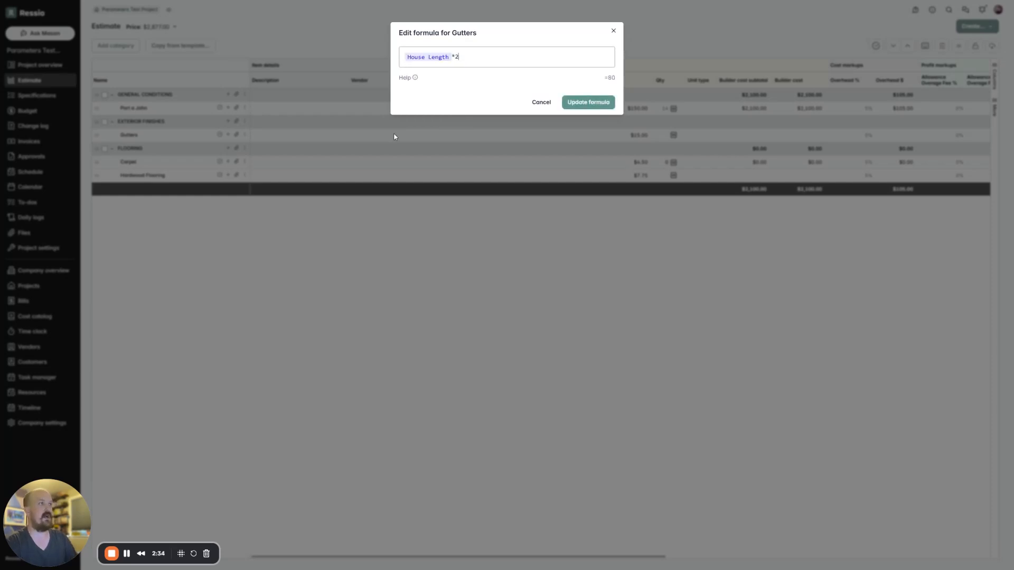
Step: Extend the Gutters formula to (House Length*2)*1.15 and save it
click(408, 58)
text(()
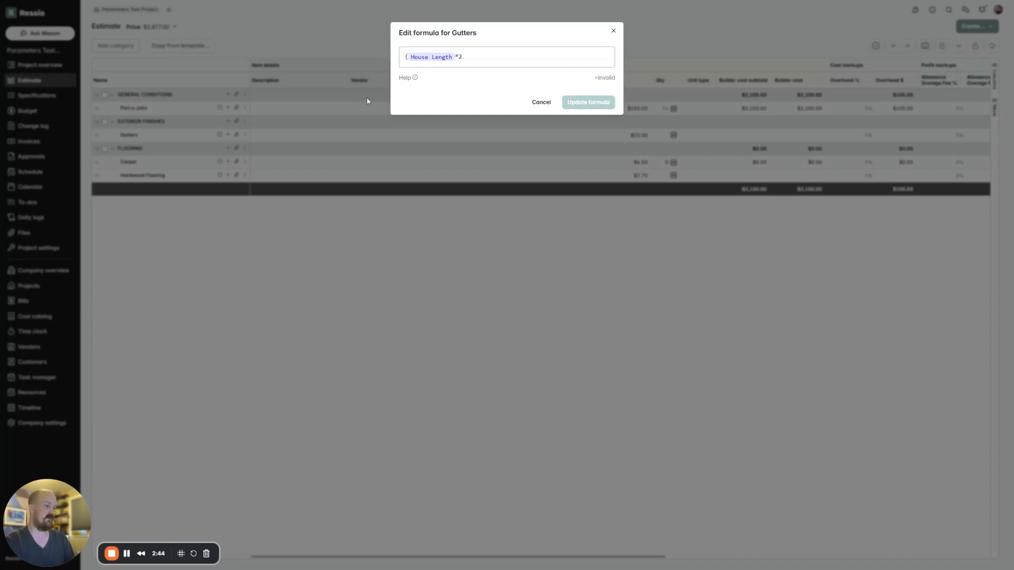
key(End)
text())
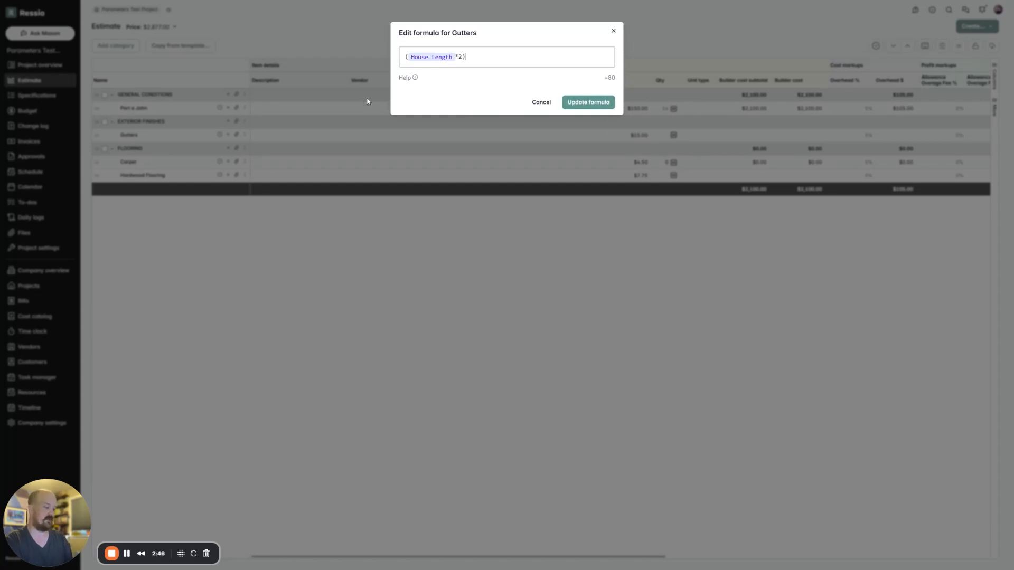
text(*1.15)
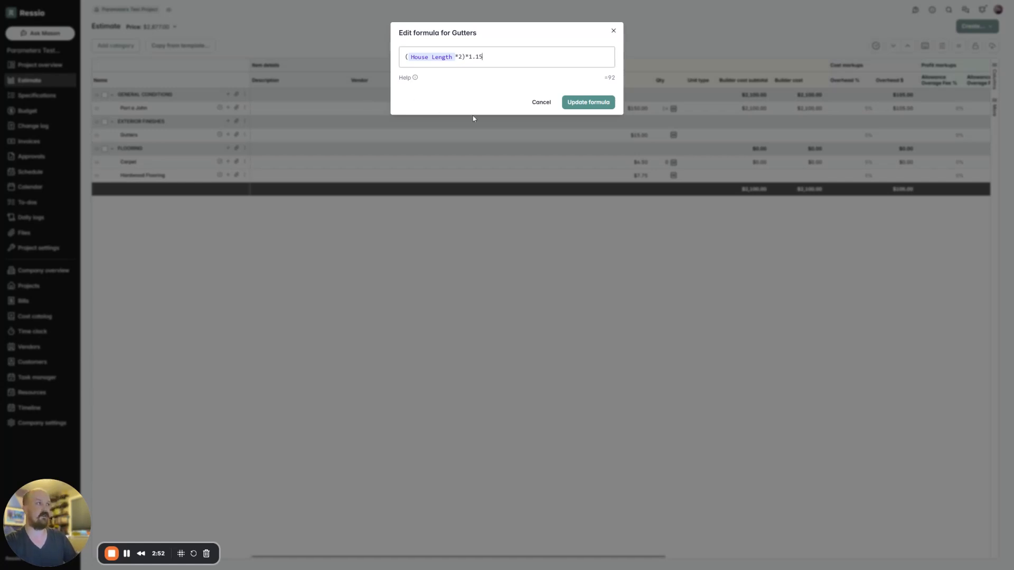
click(606, 103)
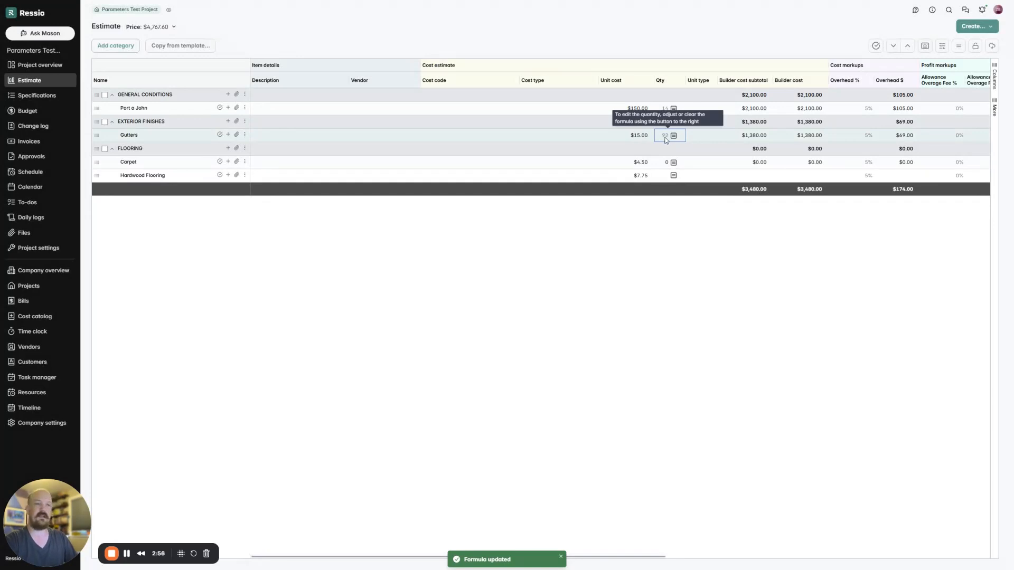
Step: Set the quantity formula of the Carpet item to the Living Room SQFT parameter and save it
click(675, 163)
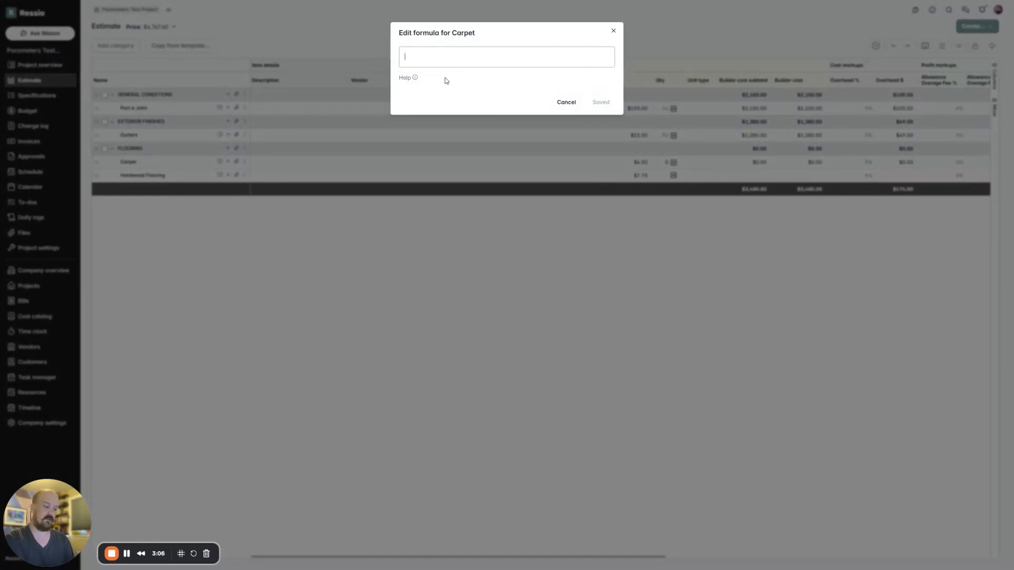
text(liv)
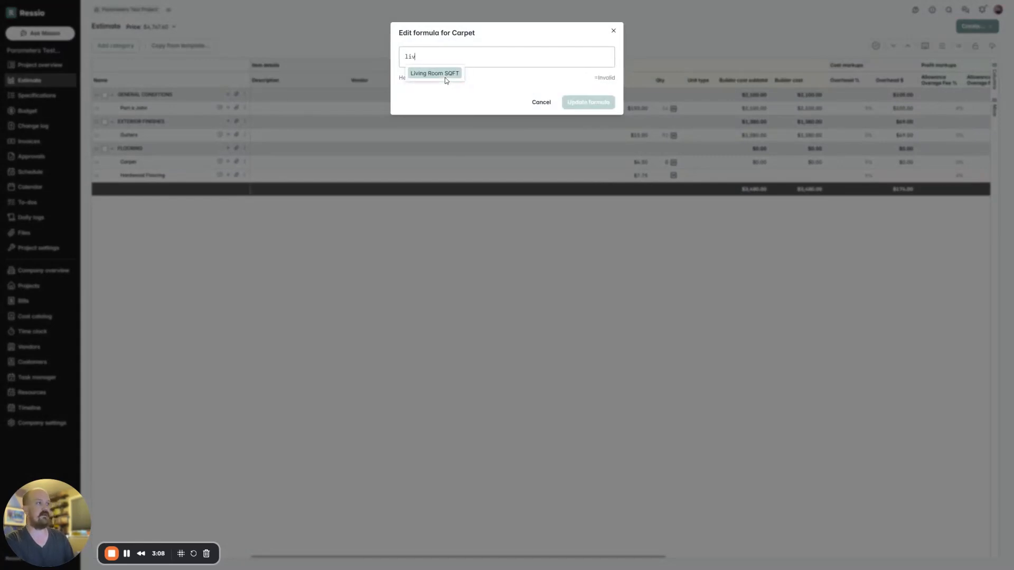
click(445, 80)
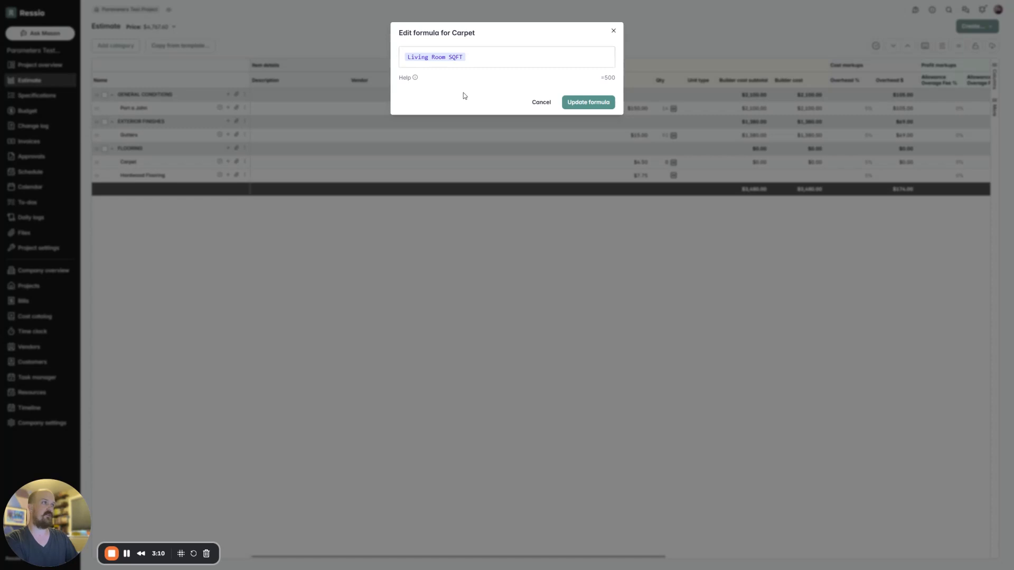
click(591, 101)
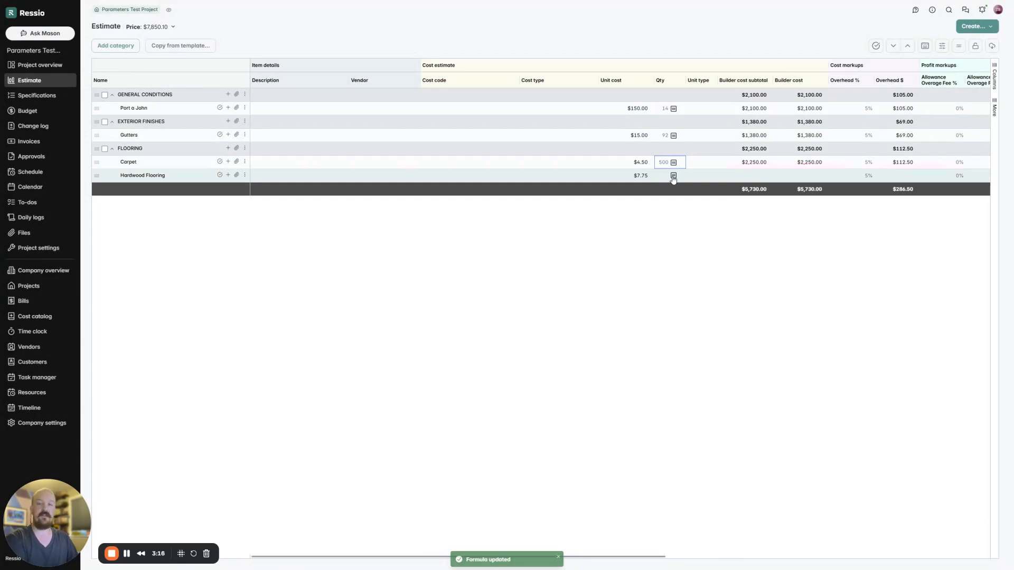
Step: Set the quantity formula of the Hardwood Flooring item to Home SQFT - Living Room SQFT and save it
click(674, 176)
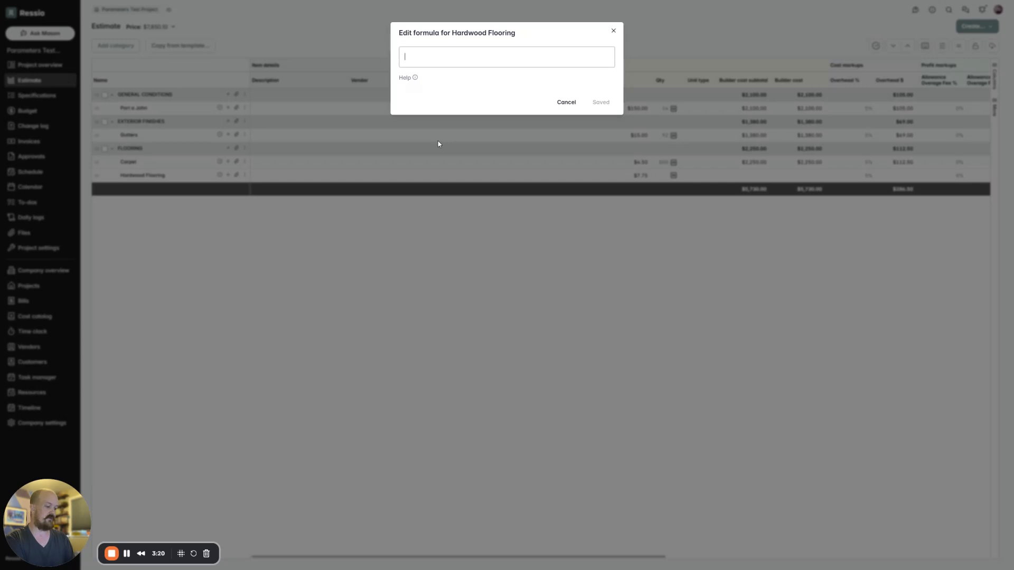
text(@)
key(Down)
key(Down)
key(Return)
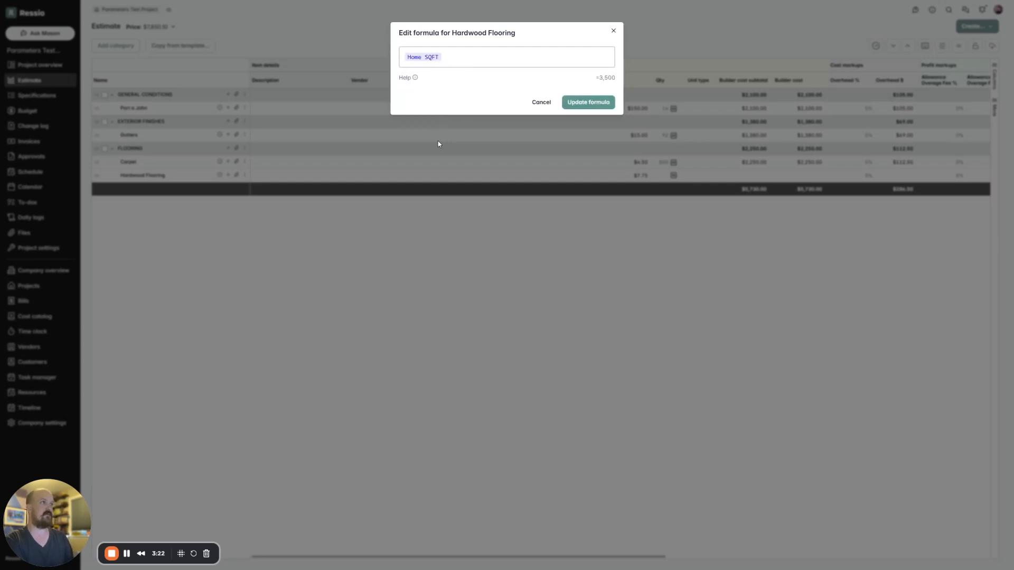
text(-1)
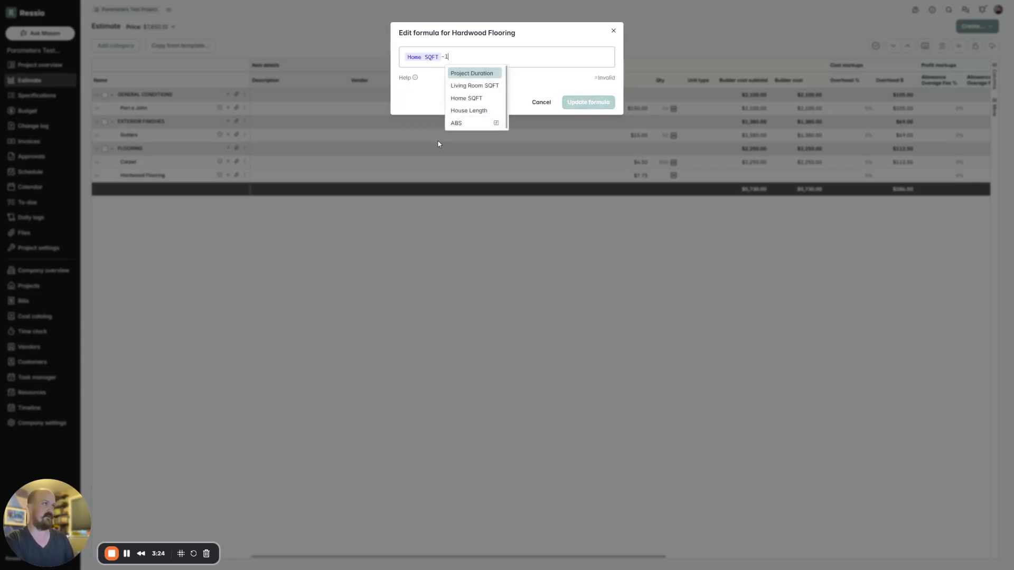
key(Down)
key(Return)
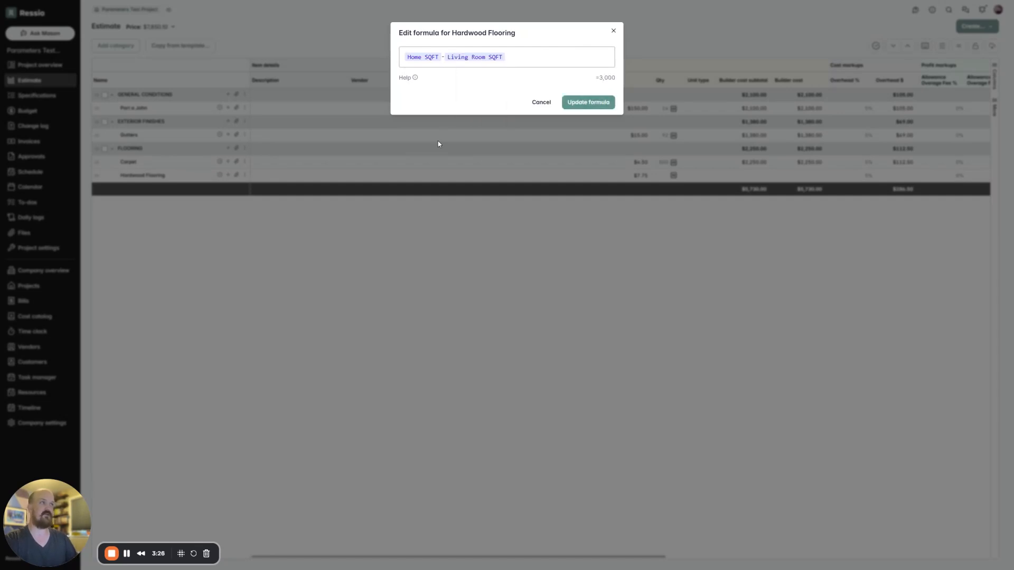
click(596, 104)
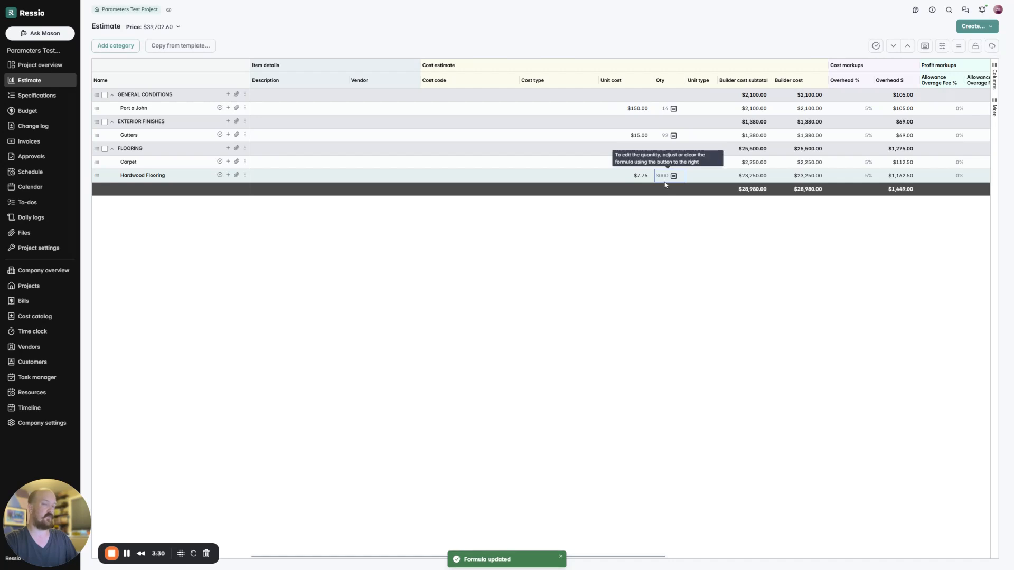